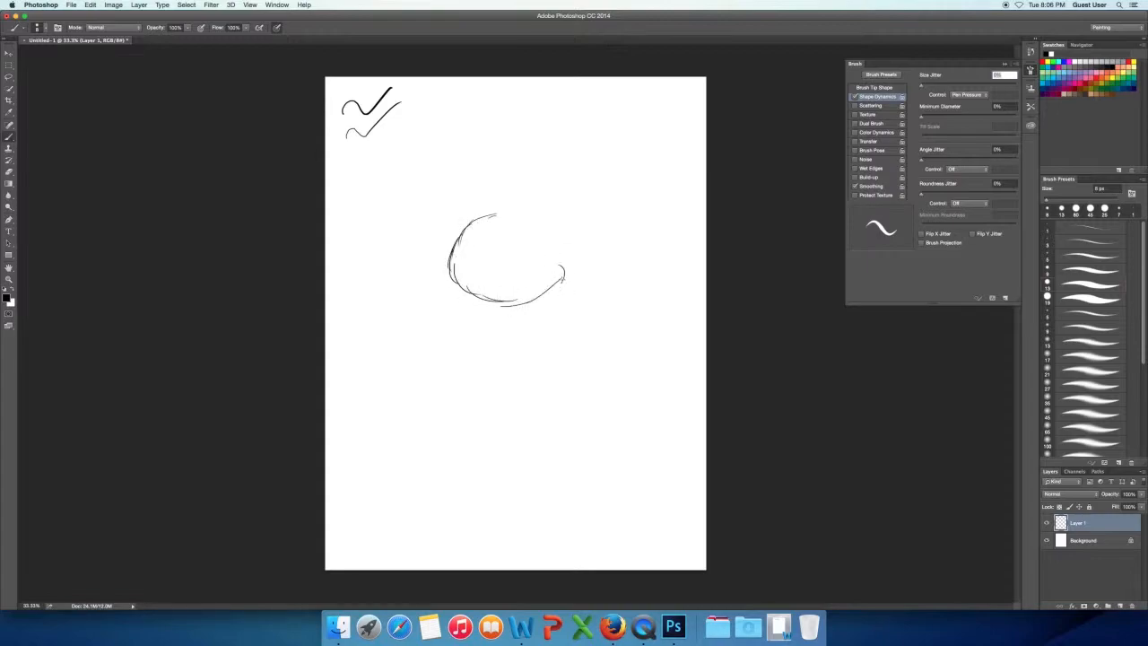
Sketch the round body outline in the middle of the canvas with loose overlapping strokes and transform the sketch.
{"action": "left_click_drag", "start_coordinate": [461, 231], "coordinate": [504, 300]}
{"action": "left_click_drag", "start_coordinate": [502, 307], "coordinate": [531, 302]}
{"action": "left_click_drag", "start_coordinate": [572, 260], "coordinate": [506, 209]}
{"action": "left_click_drag", "start_coordinate": [531, 212], "coordinate": [451, 250]}
{"action": "left_click_drag", "start_coordinate": [485, 208], "coordinate": [452, 280]}
{"action": "mouse_move", "coordinate": [454, 274]}
{"action": "left_mouse_down"}
{"action": "mouse_move", "coordinate": [537, 301]}
{"action": "mouse_move", "coordinate": [572, 251]}
{"action": "left_mouse_up"}
{"action": "mouse_move", "coordinate": [540, 212]}
{"action": "left_mouse_down"}
{"action": "mouse_move", "coordinate": [448, 265]}
{"action": "mouse_move", "coordinate": [484, 301]}
{"action": "left_mouse_up"}
{"action": "mouse_move", "coordinate": [450, 273]}
{"action": "left_mouse_down"}
{"action": "mouse_move", "coordinate": [493, 297]}
{"action": "mouse_move", "coordinate": [461, 332]}
{"action": "mouse_move", "coordinate": [470, 341]}
{"action": "left_mouse_up"}
{"action": "key", "text": "super+t"}
{"action": "key", "text": "Return"}
Sketch a raised hand holding an eyeball above the upper-left side of the body.
{"action": "left_click_drag", "start_coordinate": [449, 169], "coordinate": [441, 191]}
{"action": "mouse_move", "coordinate": [467, 174]}
{"action": "left_mouse_down"}
{"action": "mouse_move", "coordinate": [448, 198]}
{"action": "mouse_move", "coordinate": [472, 171]}
{"action": "left_mouse_up"}
{"action": "mouse_move", "coordinate": [538, 142]}
{"action": "left_mouse_down"}
{"action": "mouse_move", "coordinate": [530, 177]}
{"action": "mouse_move", "coordinate": [530, 150]}
{"action": "left_mouse_up"}
{"action": "mouse_move", "coordinate": [440, 192]}
{"action": "left_mouse_down"}
{"action": "mouse_move", "coordinate": [452, 160]}
{"action": "mouse_move", "coordinate": [449, 195]}
{"action": "left_mouse_up"}
{"action": "mouse_move", "coordinate": [461, 152]}
{"action": "left_mouse_down"}
{"action": "mouse_move", "coordinate": [403, 188]}
{"action": "mouse_move", "coordinate": [415, 167]}
{"action": "mouse_move", "coordinate": [422, 185]}
{"action": "left_mouse_up"}
{"action": "key", "text": "e"}
{"action": "key", "text": "b"}
Sketch the left hand's thumb and the outer edge of the arm down to the body.
{"action": "mouse_move", "coordinate": [414, 165]}
{"action": "left_mouse_down"}
{"action": "mouse_move", "coordinate": [406, 182]}
{"action": "mouse_move", "coordinate": [427, 191]}
{"action": "mouse_move", "coordinate": [421, 219]}
{"action": "left_mouse_up"}
{"action": "mouse_move", "coordinate": [427, 197]}
{"action": "left_mouse_down"}
{"action": "mouse_move", "coordinate": [423, 230]}
{"action": "mouse_move", "coordinate": [438, 256]}
{"action": "left_mouse_up"}
{"action": "left_click_drag", "start_coordinate": [424, 228], "coordinate": [452, 266]}
Lasso and reposition the sketched left hand, deselect it, and strengthen the arm lines joining it to the body.
{"action": "key", "text": "l"}
{"action": "left_click_drag", "start_coordinate": [449, 147], "coordinate": [443, 149]}
{"action": "mouse_move", "coordinate": [463, 177]}
{"action": "left_mouse_down"}
{"action": "mouse_move", "coordinate": [481, 193]}
{"action": "mouse_move", "coordinate": [470, 206]}
{"action": "left_mouse_up"}
{"action": "key", "text": "super+d"}
{"action": "key", "text": "b"}
{"action": "left_click_drag", "start_coordinate": [420, 169], "coordinate": [475, 230]}
{"action": "left_click_drag", "start_coordinate": [431, 198], "coordinate": [451, 263]}
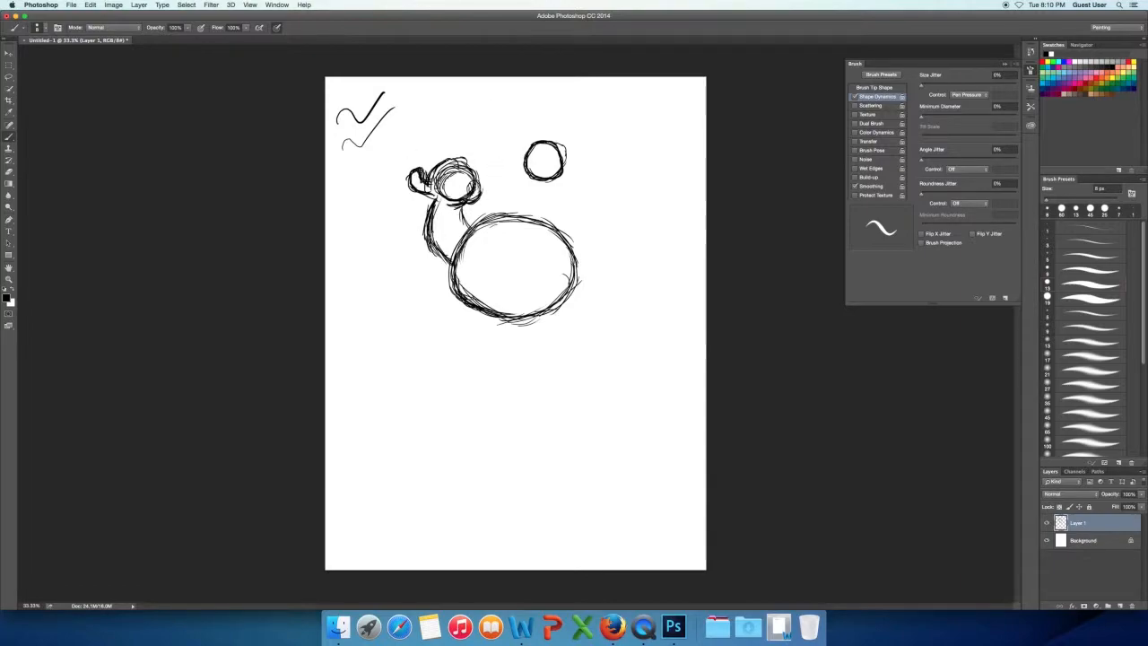
Sketch the hand and raised arm around the right eyeball and dot the pupil in the left eyeball.
{"action": "left_click_drag", "start_coordinate": [524, 159], "coordinate": [543, 224]}
{"action": "mouse_move", "coordinate": [576, 172]}
{"action": "left_mouse_down"}
{"action": "mouse_move", "coordinate": [583, 259]}
{"action": "mouse_move", "coordinate": [576, 248]}
{"action": "mouse_move", "coordinate": [531, 315]}
{"action": "left_mouse_up"}
{"action": "left_click_drag", "start_coordinate": [446, 262], "coordinate": [444, 293]}
{"action": "mouse_move", "coordinate": [529, 146]}
{"action": "left_mouse_down"}
{"action": "mouse_move", "coordinate": [556, 140]}
{"action": "mouse_move", "coordinate": [569, 163]}
{"action": "left_mouse_up"}
{"action": "left_click_drag", "start_coordinate": [570, 140], "coordinate": [568, 189]}
{"action": "left_click", "coordinate": [460, 187]}
{"action": "left_click_drag", "start_coordinate": [525, 258], "coordinate": [491, 240]}
Sketch the two short legs with toed feet beneath the body.
{"action": "left_click_drag", "start_coordinate": [447, 280], "coordinate": [477, 351]}
{"action": "left_click_drag", "start_coordinate": [464, 297], "coordinate": [484, 347]}
{"action": "mouse_move", "coordinate": [502, 317]}
{"action": "left_mouse_down"}
{"action": "mouse_move", "coordinate": [515, 325]}
{"action": "mouse_move", "coordinate": [488, 355]}
{"action": "mouse_move", "coordinate": [423, 357]}
{"action": "left_mouse_up"}
{"action": "left_click_drag", "start_coordinate": [423, 357], "coordinate": [495, 366]}
{"action": "left_click_drag", "start_coordinate": [580, 253], "coordinate": [489, 330]}
{"action": "mouse_move", "coordinate": [584, 224]}
{"action": "left_mouse_down"}
{"action": "mouse_move", "coordinate": [538, 325]}
{"action": "mouse_move", "coordinate": [614, 299]}
{"action": "mouse_move", "coordinate": [644, 308]}
{"action": "mouse_move", "coordinate": [606, 330]}
{"action": "mouse_move", "coordinate": [646, 307]}
{"action": "mouse_move", "coordinate": [603, 348]}
{"action": "mouse_move", "coordinate": [585, 333]}
{"action": "left_mouse_up"}
{"action": "left_click_drag", "start_coordinate": [590, 316], "coordinate": [567, 326]}
Sketch the large nose, nostrils and wide mouth on the body and touch up the left eyeball.
{"action": "left_click_drag", "start_coordinate": [495, 291], "coordinate": [560, 273]}
{"action": "mouse_move", "coordinate": [473, 248]}
{"action": "left_mouse_down"}
{"action": "mouse_move", "coordinate": [487, 286]}
{"action": "mouse_move", "coordinate": [543, 260]}
{"action": "mouse_move", "coordinate": [499, 260]}
{"action": "left_mouse_up"}
{"action": "left_click_drag", "start_coordinate": [542, 243], "coordinate": [539, 256]}
{"action": "left_click_drag", "start_coordinate": [534, 287], "coordinate": [542, 286]}
{"action": "left_click_drag", "start_coordinate": [477, 272], "coordinate": [495, 276]}
{"action": "left_click_drag", "start_coordinate": [444, 163], "coordinate": [466, 165]}
Enlarge and reposition the monster sketch with Free Transform so it spans the page width.
{"action": "key", "text": "super+t"}
{"action": "left_click_drag", "start_coordinate": [489, 366], "coordinate": [489, 391]}
{"action": "left_click_drag", "start_coordinate": [489, 93], "coordinate": [488, 140]}
{"action": "left_click_drag", "start_coordinate": [644, 392], "coordinate": [752, 479]}
{"action": "left_click_drag", "start_coordinate": [557, 323], "coordinate": [446, 233]}
{"action": "left_click_drag", "start_coordinate": [642, 391], "coordinate": [709, 442]}
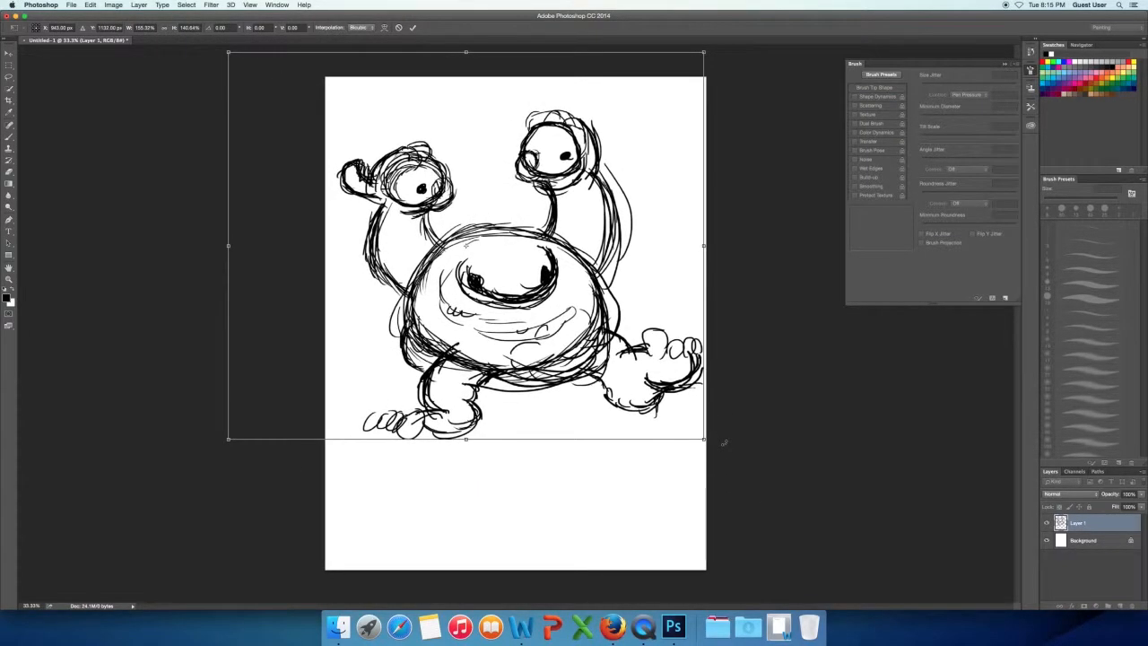
{"action": "key", "text": "Return"}
Lower Layer 1's opacity to 36% and add a new layer above it.
{"action": "left_click", "coordinate": [1139, 494]}
{"action": "left_click_drag", "start_coordinate": [1139, 505], "coordinate": [1117, 508]}
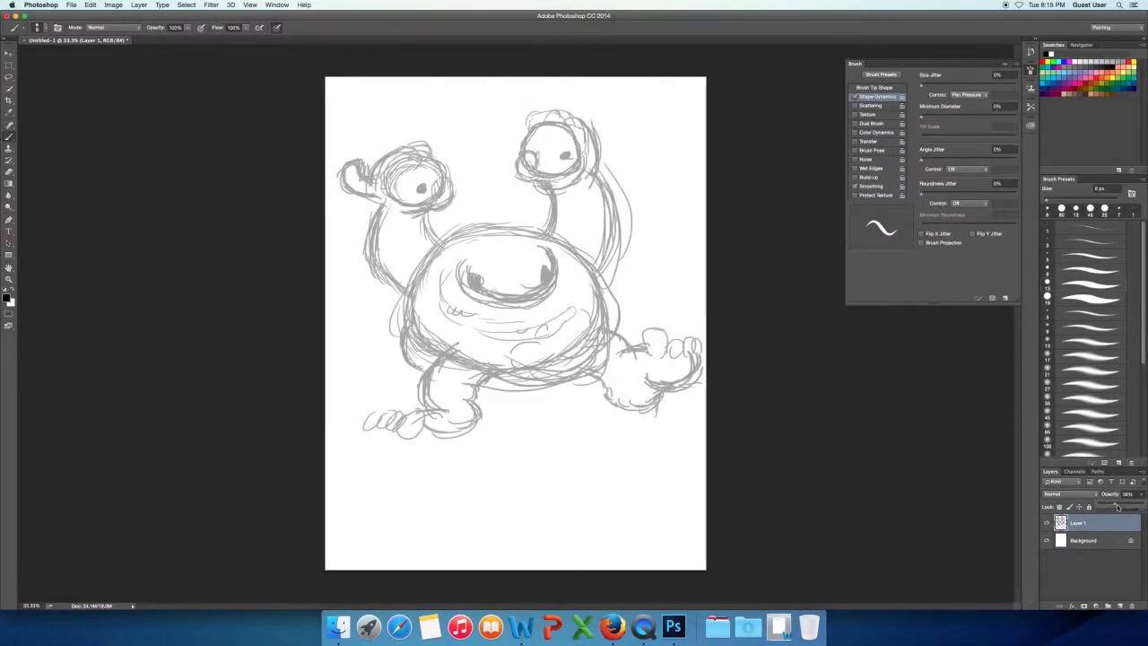
{"action": "left_click", "coordinate": [1120, 606]}
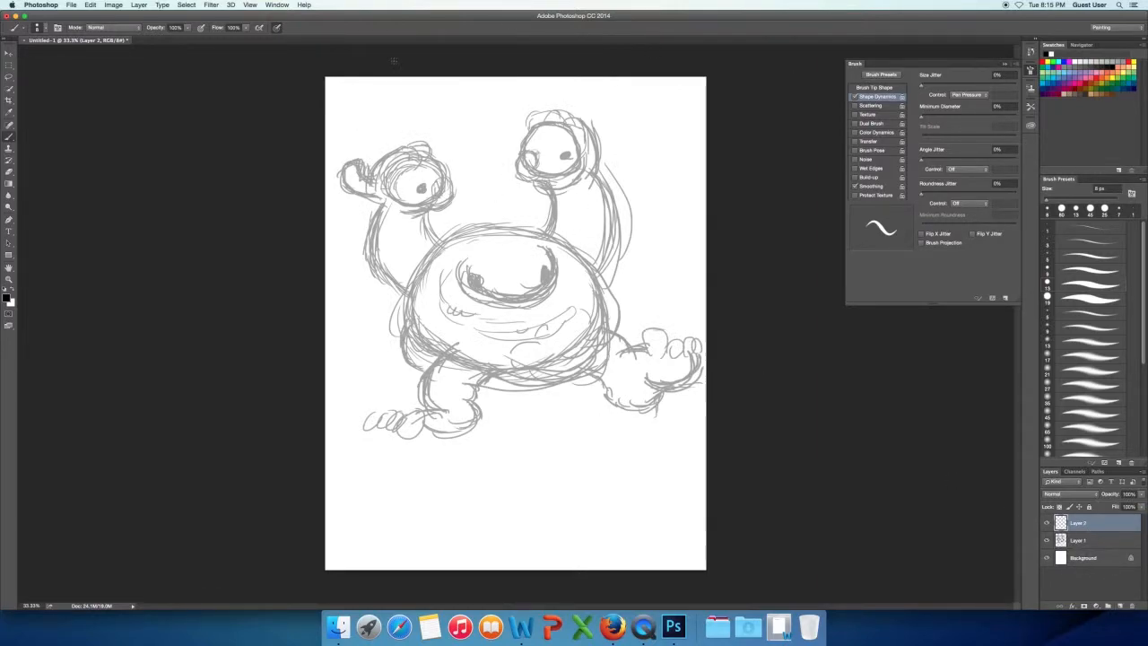
Draw test strokes in the page's upper-left corner while changing the brush size to 30 px.
{"action": "left_click_drag", "start_coordinate": [350, 106], "coordinate": [395, 90]}
{"action": "key", "text": "bracketright"}
{"action": "key", "text": "bracketright"}
{"action": "key", "text": "bracketright"}
{"action": "key", "text": "bracketright"}
{"action": "left_click_drag", "start_coordinate": [333, 108], "coordinate": [380, 79]}
{"action": "key", "text": "bracketleft"}
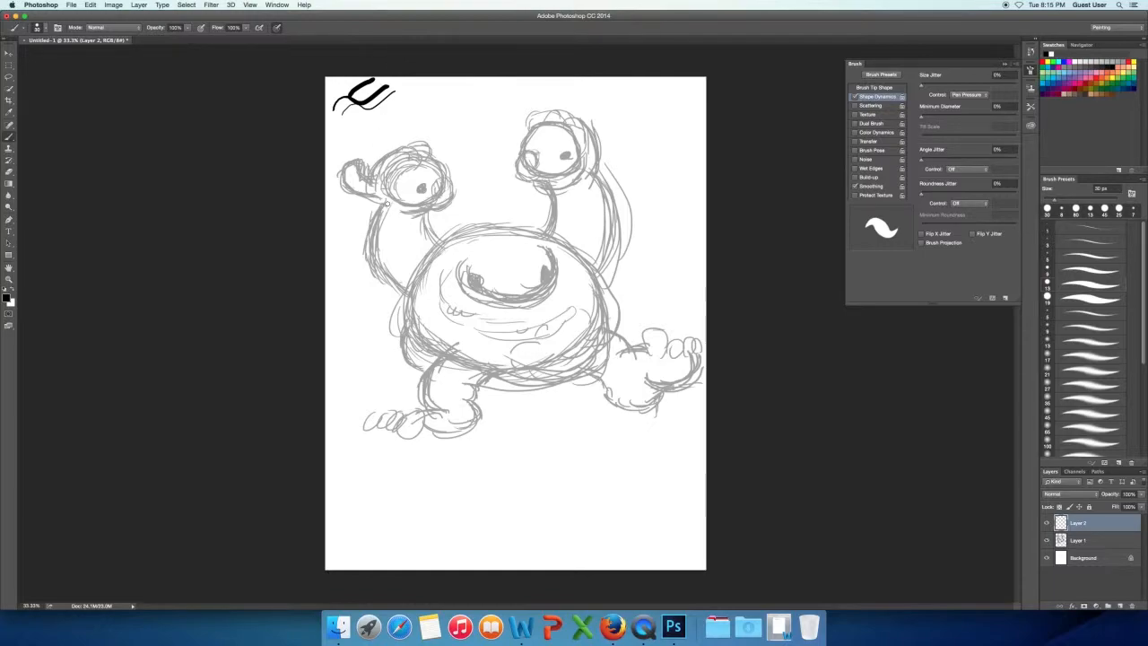
Ink the left arm and the hand around its eyeball over the faded sketch.
{"action": "mouse_move", "coordinate": [372, 226]}
{"action": "left_mouse_down"}
{"action": "mouse_move", "coordinate": [368, 256]}
{"action": "mouse_move", "coordinate": [401, 287]}
{"action": "left_mouse_up"}
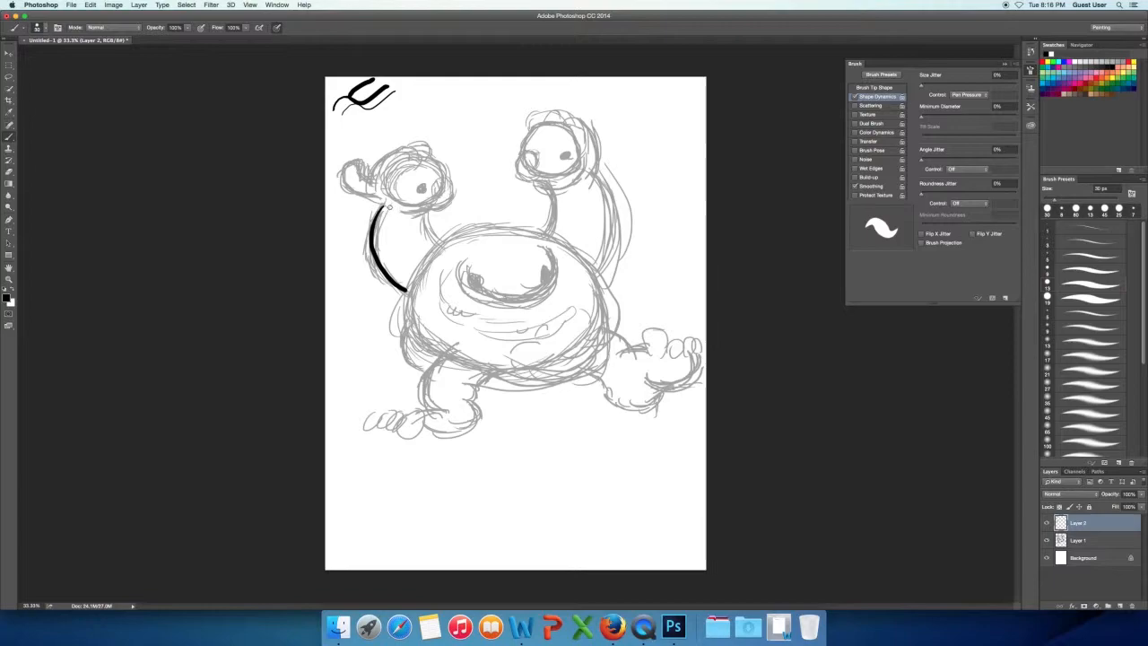
{"action": "mouse_move", "coordinate": [390, 212]}
{"action": "left_mouse_down"}
{"action": "mouse_move", "coordinate": [368, 178]}
{"action": "mouse_move", "coordinate": [399, 143]}
{"action": "mouse_move", "coordinate": [433, 158]}
{"action": "mouse_move", "coordinate": [454, 208]}
{"action": "mouse_move", "coordinate": [420, 156]}
{"action": "mouse_move", "coordinate": [405, 206]}
{"action": "left_mouse_up"}
{"action": "left_click_drag", "start_coordinate": [347, 166], "coordinate": [363, 177]}
{"action": "key", "text": "e"}
{"action": "key", "text": "b"}
{"action": "mouse_move", "coordinate": [418, 147]}
{"action": "left_mouse_down"}
{"action": "mouse_move", "coordinate": [428, 154]}
{"action": "mouse_move", "coordinate": [416, 156]}
{"action": "left_mouse_up"}
Ink the top curve of the body and the inner edges of both arms, undoing strokes that miss.
{"action": "mouse_move", "coordinate": [423, 212]}
{"action": "left_mouse_down"}
{"action": "mouse_move", "coordinate": [448, 244]}
{"action": "mouse_move", "coordinate": [543, 229]}
{"action": "left_mouse_up"}
{"action": "key", "text": "super+z"}
{"action": "key", "text": "super+z"}
{"action": "mouse_move", "coordinate": [455, 237]}
{"action": "left_mouse_down"}
{"action": "mouse_move", "coordinate": [568, 248]}
{"action": "mouse_move", "coordinate": [555, 231]}
{"action": "mouse_move", "coordinate": [468, 232]}
{"action": "left_mouse_up"}
{"action": "key", "text": "super+z"}
{"action": "key", "text": "r"}
{"action": "left_click_drag", "start_coordinate": [427, 275], "coordinate": [522, 230]}
{"action": "key", "text": "r"}
{"action": "key", "text": "Escape"}
{"action": "left_click_drag", "start_coordinate": [442, 241], "coordinate": [473, 238]}
{"action": "mouse_move", "coordinate": [552, 228]}
{"action": "left_mouse_down"}
{"action": "mouse_move", "coordinate": [549, 183]}
{"action": "mouse_move", "coordinate": [522, 166]}
{"action": "mouse_move", "coordinate": [537, 123]}
{"action": "mouse_move", "coordinate": [549, 183]}
{"action": "left_mouse_up"}
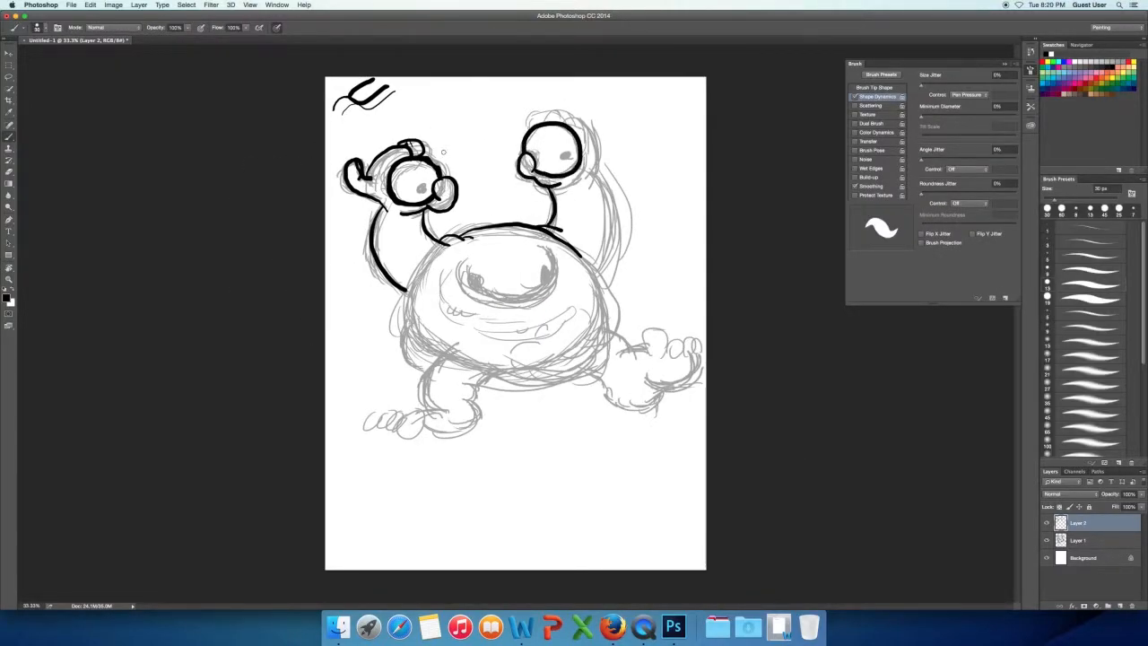
Ink the fingers behind the right eyeball and the outer edge of the right arm, redoing poor strokes.
{"action": "key", "text": "super+z"}
{"action": "mouse_move", "coordinate": [564, 119]}
{"action": "left_mouse_down"}
{"action": "mouse_move", "coordinate": [593, 128]}
{"action": "mouse_move", "coordinate": [580, 178]}
{"action": "mouse_move", "coordinate": [596, 269]}
{"action": "left_mouse_up"}
{"action": "key", "text": "super+z"}
{"action": "mouse_move", "coordinate": [588, 172]}
{"action": "left_mouse_down"}
{"action": "mouse_move", "coordinate": [601, 281]}
{"action": "mouse_move", "coordinate": [595, 267]}
{"action": "left_mouse_up"}
{"action": "key", "text": "super+z"}
Ink the right side of the body curving around to its underside, retrying the stroke.
{"action": "mouse_move", "coordinate": [589, 263]}
{"action": "left_mouse_down"}
{"action": "mouse_move", "coordinate": [612, 325]}
{"action": "mouse_move", "coordinate": [489, 383]}
{"action": "left_mouse_up"}
{"action": "key", "text": "super+z"}
{"action": "left_click_drag", "start_coordinate": [589, 263], "coordinate": [511, 380]}
{"action": "key", "text": "super+z"}
Rotate the canvas view and ink the right leg, foot and toes.
{"action": "key", "text": "r"}
{"action": "mouse_move", "coordinate": [642, 277]}
{"action": "left_mouse_down"}
{"action": "mouse_move", "coordinate": [485, 193]}
{"action": "mouse_move", "coordinate": [427, 223]}
{"action": "left_mouse_up"}
{"action": "left_click_drag", "start_coordinate": [433, 276], "coordinate": [643, 350]}
{"action": "key", "text": "b"}
{"action": "mouse_move", "coordinate": [643, 348]}
{"action": "left_mouse_down"}
{"action": "mouse_move", "coordinate": [666, 340]}
{"action": "mouse_move", "coordinate": [670, 351]}
{"action": "left_mouse_up"}
{"action": "left_click_drag", "start_coordinate": [677, 332], "coordinate": [689, 343]}
{"action": "mouse_move", "coordinate": [695, 341]}
{"action": "left_mouse_down"}
{"action": "mouse_move", "coordinate": [657, 369]}
{"action": "mouse_move", "coordinate": [606, 367]}
{"action": "left_mouse_up"}
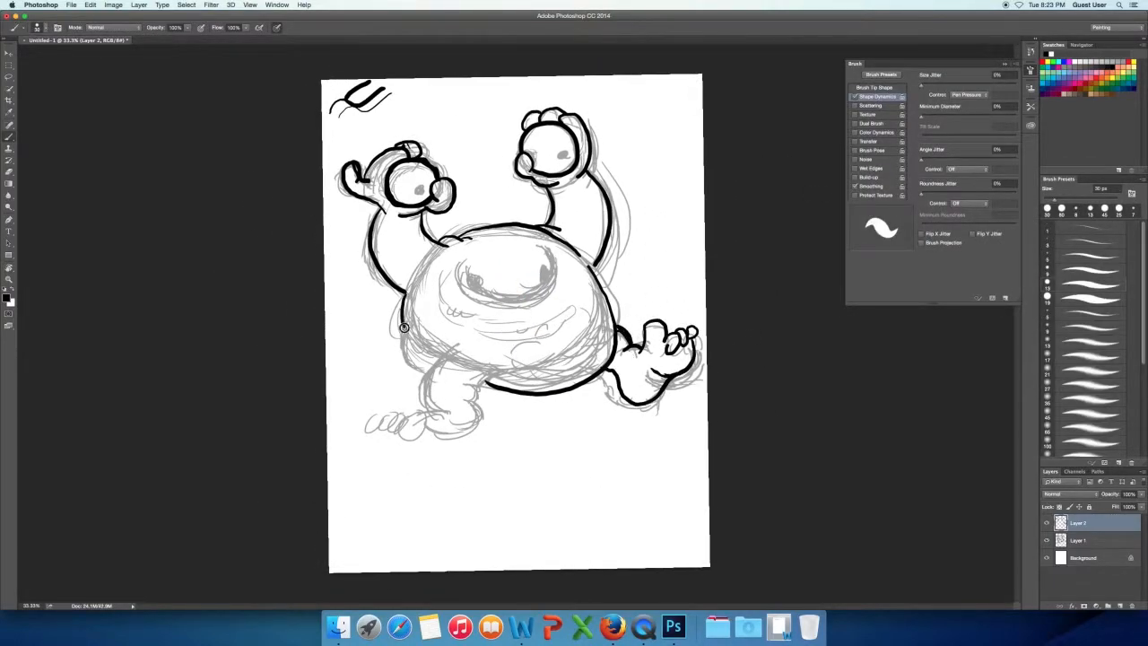
Ink the left side of the body and the left leg with its foot and toes, undoing poor strokes.
{"action": "left_click_drag", "start_coordinate": [401, 332], "coordinate": [427, 412]}
{"action": "left_click_drag", "start_coordinate": [491, 384], "coordinate": [440, 431]}
{"action": "key", "text": "super+alt+z"}
{"action": "key", "text": "super+alt+z"}
{"action": "key", "text": "super+alt+z"}
{"action": "mouse_move", "coordinate": [409, 366]}
{"action": "left_mouse_down"}
{"action": "mouse_move", "coordinate": [425, 376]}
{"action": "mouse_move", "coordinate": [427, 406]}
{"action": "left_mouse_up"}
{"action": "mouse_move", "coordinate": [470, 401]}
{"action": "left_mouse_down"}
{"action": "mouse_move", "coordinate": [464, 428]}
{"action": "mouse_move", "coordinate": [437, 421]}
{"action": "left_mouse_up"}
{"action": "mouse_move", "coordinate": [435, 413]}
{"action": "left_mouse_down"}
{"action": "mouse_move", "coordinate": [443, 424]}
{"action": "mouse_move", "coordinate": [400, 426]}
{"action": "mouse_move", "coordinate": [414, 427]}
{"action": "left_mouse_up"}
{"action": "left_click_drag", "start_coordinate": [474, 391], "coordinate": [466, 406]}
Ink the underside of the belly and the belly button.
{"action": "left_click_drag", "start_coordinate": [609, 359], "coordinate": [489, 386]}
{"action": "mouse_move", "coordinate": [599, 371]}
{"action": "left_mouse_down"}
{"action": "mouse_move", "coordinate": [535, 383]}
{"action": "mouse_move", "coordinate": [575, 360]}
{"action": "mouse_move", "coordinate": [538, 362]}
{"action": "left_mouse_up"}
{"action": "left_click_drag", "start_coordinate": [526, 350], "coordinate": [571, 338]}
Ink the large nose with its two nostrils and fill in the pupils of both eyeballs.
{"action": "left_click_drag", "start_coordinate": [544, 247], "coordinate": [492, 307]}
{"action": "left_click_drag", "start_coordinate": [460, 269], "coordinate": [479, 300]}
{"action": "mouse_move", "coordinate": [466, 292]}
{"action": "left_mouse_down"}
{"action": "mouse_move", "coordinate": [549, 300]}
{"action": "mouse_move", "coordinate": [555, 289]}
{"action": "left_mouse_up"}
{"action": "left_click_drag", "start_coordinate": [418, 188], "coordinate": [422, 190]}
{"action": "left_click_drag", "start_coordinate": [562, 155], "coordinate": [566, 158]}
{"action": "left_click_drag", "start_coordinate": [468, 275], "coordinate": [478, 290]}
{"action": "left_click_drag", "start_coordinate": [550, 264], "coordinate": [548, 285]}
Ink the wide mouth with the wrinkle folds around it and add detail to the belly button.
{"action": "mouse_move", "coordinate": [426, 273]}
{"action": "left_mouse_down"}
{"action": "mouse_move", "coordinate": [439, 257]}
{"action": "mouse_move", "coordinate": [451, 269]}
{"action": "left_mouse_up"}
{"action": "left_click_drag", "start_coordinate": [519, 350], "coordinate": [530, 350]}
{"action": "mouse_move", "coordinate": [439, 300]}
{"action": "left_mouse_down"}
{"action": "mouse_move", "coordinate": [488, 342]}
{"action": "mouse_move", "coordinate": [533, 351]}
{"action": "left_mouse_up"}
{"action": "mouse_move", "coordinate": [436, 271]}
{"action": "left_mouse_down"}
{"action": "mouse_move", "coordinate": [507, 339]}
{"action": "mouse_move", "coordinate": [572, 328]}
{"action": "left_mouse_up"}
{"action": "left_click_drag", "start_coordinate": [470, 315], "coordinate": [540, 327]}
{"action": "left_click_drag", "start_coordinate": [559, 301], "coordinate": [572, 307]}
{"action": "left_click_drag", "start_coordinate": [456, 298], "coordinate": [542, 313]}
Hide Layer 1, lower Layer 2's opacity to a light grey, and add a new layer above it.
{"action": "left_click", "coordinate": [1047, 540]}
{"action": "left_click", "coordinate": [1114, 495]}
{"action": "left_click_drag", "start_coordinate": [1114, 493], "coordinate": [1079, 484]}
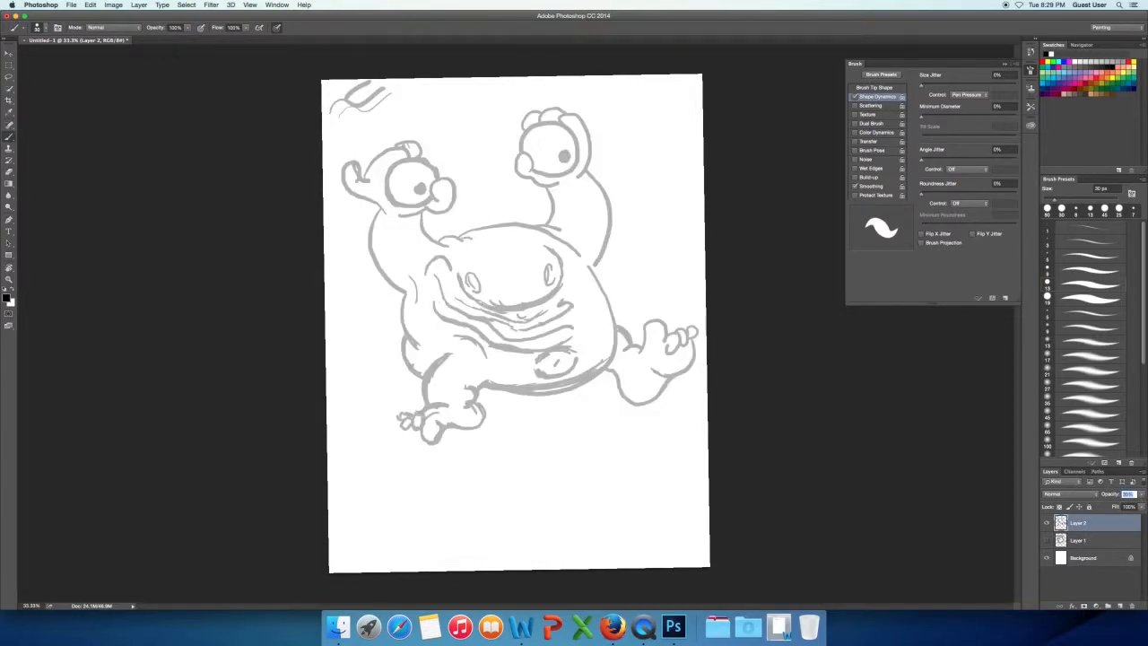
{"action": "left_click", "coordinate": [1123, 608]}
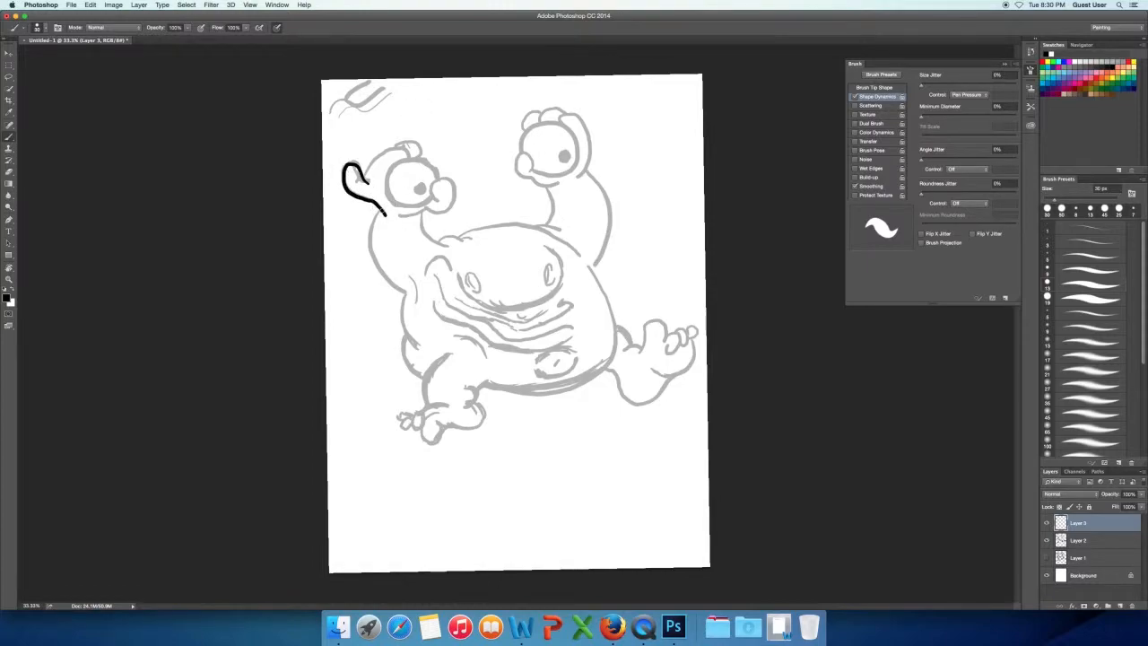
Trace clean black lines over the left hand, arm, top and left side of the body, and left foot.
{"action": "mouse_move", "coordinate": [378, 212]}
{"action": "left_mouse_down"}
{"action": "mouse_move", "coordinate": [395, 145]}
{"action": "mouse_move", "coordinate": [403, 208]}
{"action": "mouse_move", "coordinate": [453, 207]}
{"action": "mouse_move", "coordinate": [462, 232]}
{"action": "mouse_move", "coordinate": [574, 257]}
{"action": "left_mouse_up"}
{"action": "mouse_move", "coordinate": [416, 276]}
{"action": "left_mouse_down"}
{"action": "mouse_move", "coordinate": [402, 345]}
{"action": "mouse_move", "coordinate": [419, 377]}
{"action": "left_mouse_up"}
{"action": "mouse_move", "coordinate": [454, 355]}
{"action": "left_mouse_down"}
{"action": "mouse_move", "coordinate": [428, 406]}
{"action": "mouse_move", "coordinate": [434, 439]}
{"action": "mouse_move", "coordinate": [489, 408]}
{"action": "left_mouse_up"}
{"action": "left_click_drag", "start_coordinate": [418, 414], "coordinate": [406, 428]}
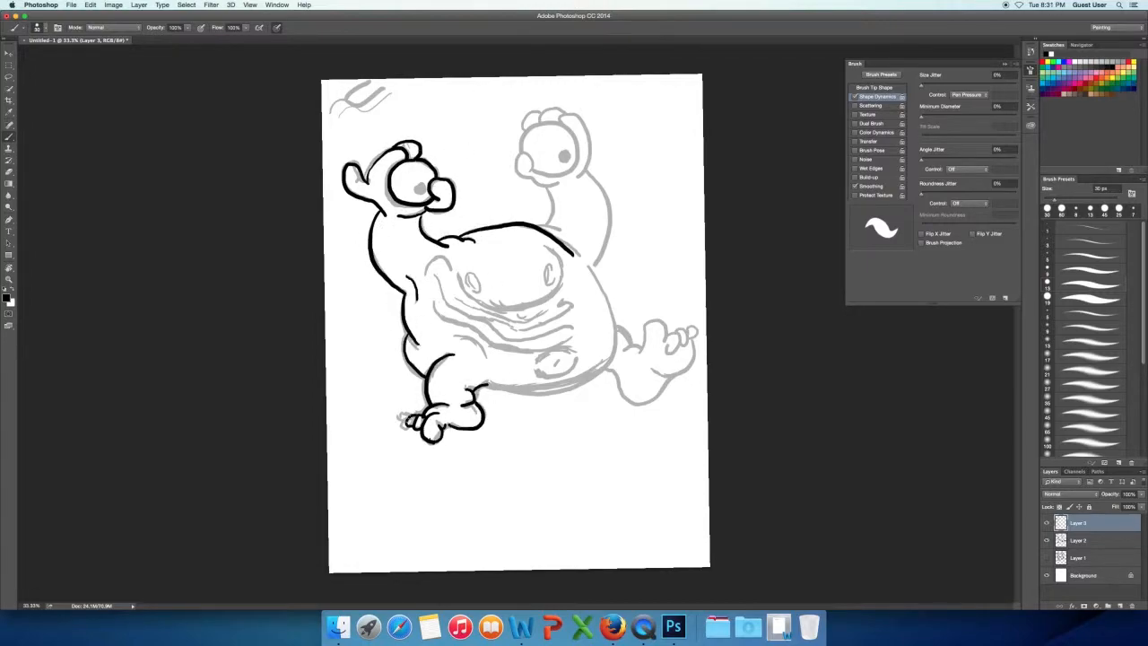
Trace the right arm and right side of the body in clean lines, rotating the canvas view to suit.
{"action": "mouse_move", "coordinate": [542, 224]}
{"action": "left_mouse_down"}
{"action": "mouse_move", "coordinate": [531, 170]}
{"action": "mouse_move", "coordinate": [538, 184]}
{"action": "mouse_move", "coordinate": [592, 171]}
{"action": "mouse_move", "coordinate": [595, 266]}
{"action": "left_mouse_up"}
{"action": "mouse_move", "coordinate": [584, 261]}
{"action": "left_mouse_down"}
{"action": "mouse_move", "coordinate": [596, 272]}
{"action": "mouse_move", "coordinate": [489, 386]}
{"action": "mouse_move", "coordinate": [424, 341]}
{"action": "mouse_move", "coordinate": [583, 285]}
{"action": "left_mouse_up"}
{"action": "key", "text": "super+z"}
{"action": "key", "text": "r"}
{"action": "key", "text": "r"}
{"action": "left_click_drag", "start_coordinate": [595, 205], "coordinate": [502, 465]}
Trace the right leg, foot and toes in clean lines, undoing strokes that miss.
{"action": "left_click_drag", "start_coordinate": [618, 328], "coordinate": [642, 355]}
{"action": "mouse_move", "coordinate": [639, 349]}
{"action": "left_mouse_down"}
{"action": "mouse_move", "coordinate": [679, 339]}
{"action": "mouse_move", "coordinate": [657, 325]}
{"action": "mouse_move", "coordinate": [670, 353]}
{"action": "left_mouse_up"}
{"action": "key", "text": "super+z"}
{"action": "key", "text": "super+z"}
{"action": "left_click_drag", "start_coordinate": [677, 333], "coordinate": [689, 341]}
{"action": "mouse_move", "coordinate": [692, 341]}
{"action": "left_mouse_down"}
{"action": "mouse_move", "coordinate": [656, 362]}
{"action": "mouse_move", "coordinate": [664, 377]}
{"action": "mouse_move", "coordinate": [650, 378]}
{"action": "mouse_move", "coordinate": [671, 382]}
{"action": "left_mouse_up"}
Fill in the right eyeball's pupil and try tracing the nose outline, undoing the poor strokes.
{"action": "key", "text": "super+z"}
{"action": "key", "text": "super+z"}
{"action": "left_click_drag", "start_coordinate": [567, 156], "coordinate": [572, 160]}
{"action": "mouse_move", "coordinate": [546, 243]}
{"action": "left_mouse_down"}
{"action": "mouse_move", "coordinate": [536, 302]}
{"action": "mouse_move", "coordinate": [461, 271]}
{"action": "left_mouse_up"}
Retrace the nose outline and ink its nostrils, undoing strokes that miss.
{"action": "key", "text": "super+z"}
{"action": "mouse_move", "coordinate": [548, 244]}
{"action": "left_mouse_down"}
{"action": "mouse_move", "coordinate": [561, 262]}
{"action": "mouse_move", "coordinate": [487, 293]}
{"action": "left_mouse_up"}
{"action": "key", "text": "super+z"}
{"action": "key", "text": "super+z"}
{"action": "key", "text": "super+z"}
{"action": "mouse_move", "coordinate": [548, 246]}
{"action": "left_mouse_down"}
{"action": "mouse_move", "coordinate": [461, 270]}
{"action": "mouse_move", "coordinate": [487, 297]}
{"action": "left_mouse_up"}
{"action": "key", "text": "super+z"}
{"action": "key", "text": "super+z"}
{"action": "key", "text": "super+z"}
{"action": "key", "text": "super+z"}
{"action": "key", "text": "super+z"}
{"action": "left_click_drag", "start_coordinate": [553, 265], "coordinate": [549, 291]}
Trace the wide mouth's lips and left corner in clean lines, undoing the stroke that misses.
{"action": "key", "text": "super+z"}
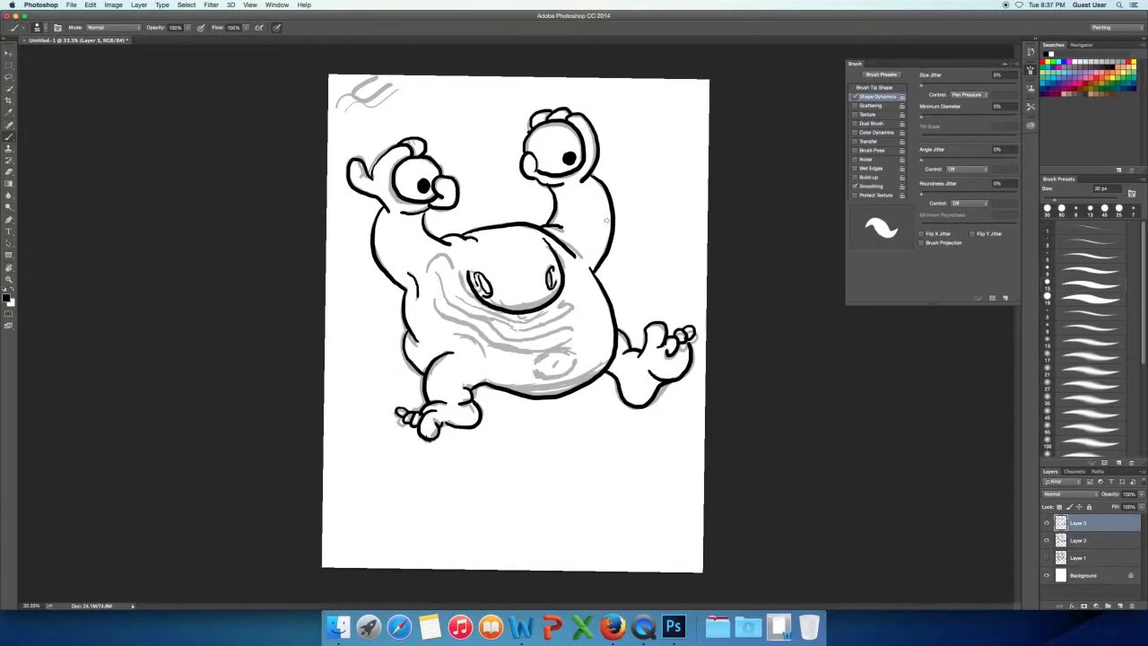
{"action": "mouse_move", "coordinate": [431, 274]}
{"action": "left_mouse_down"}
{"action": "mouse_move", "coordinate": [454, 267]}
{"action": "mouse_move", "coordinate": [499, 327]}
{"action": "mouse_move", "coordinate": [571, 300]}
{"action": "left_mouse_up"}
{"action": "left_click_drag", "start_coordinate": [441, 269], "coordinate": [442, 284]}
{"action": "mouse_move", "coordinate": [474, 314]}
{"action": "left_mouse_down"}
{"action": "mouse_move", "coordinate": [505, 341]}
{"action": "mouse_move", "coordinate": [571, 329]}
{"action": "left_mouse_up"}
{"action": "key", "text": "super+z"}
{"action": "mouse_move", "coordinate": [571, 337]}
{"action": "left_mouse_down"}
{"action": "mouse_move", "coordinate": [535, 353]}
{"action": "mouse_move", "coordinate": [435, 297]}
{"action": "left_mouse_up"}
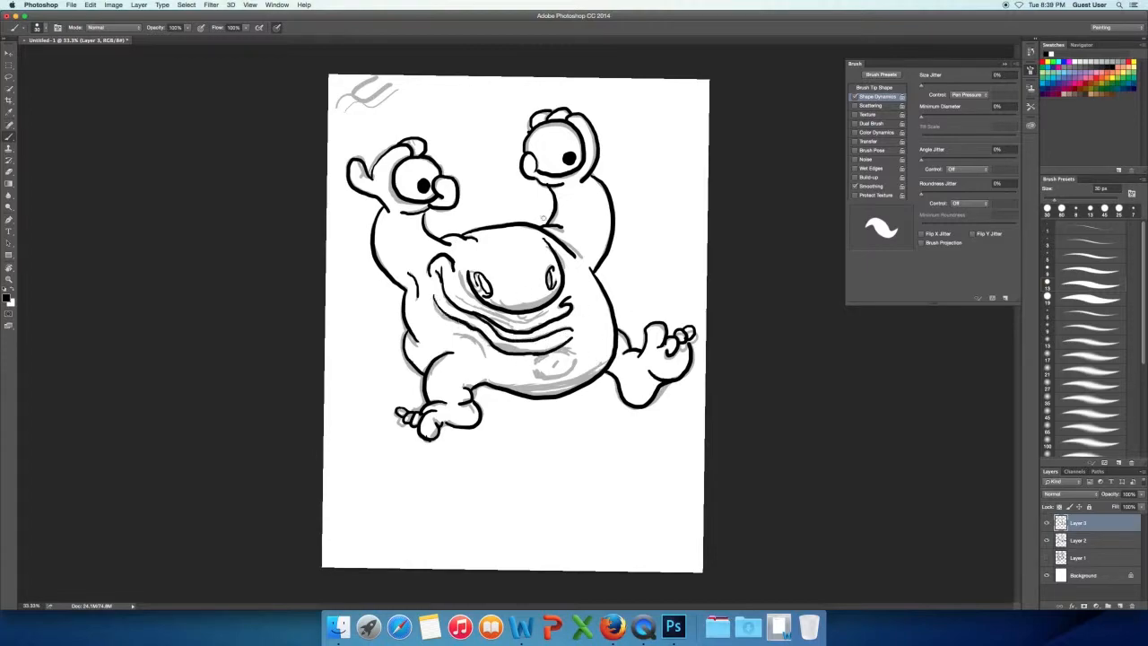
Tidy the belly's lower edge with brush and eraser, and ink the round belly bump and the line under the nose.
{"action": "left_click_drag", "start_coordinate": [598, 375], "coordinate": [523, 393]}
{"action": "key", "text": "e"}
{"action": "mouse_move", "coordinate": [502, 401]}
{"action": "left_mouse_down"}
{"action": "mouse_move", "coordinate": [579, 395]}
{"action": "mouse_move", "coordinate": [529, 402]}
{"action": "left_mouse_up"}
{"action": "key", "text": "b"}
{"action": "left_click_drag", "start_coordinate": [534, 369], "coordinate": [576, 362]}
{"action": "left_click_drag", "start_coordinate": [558, 307], "coordinate": [518, 319]}
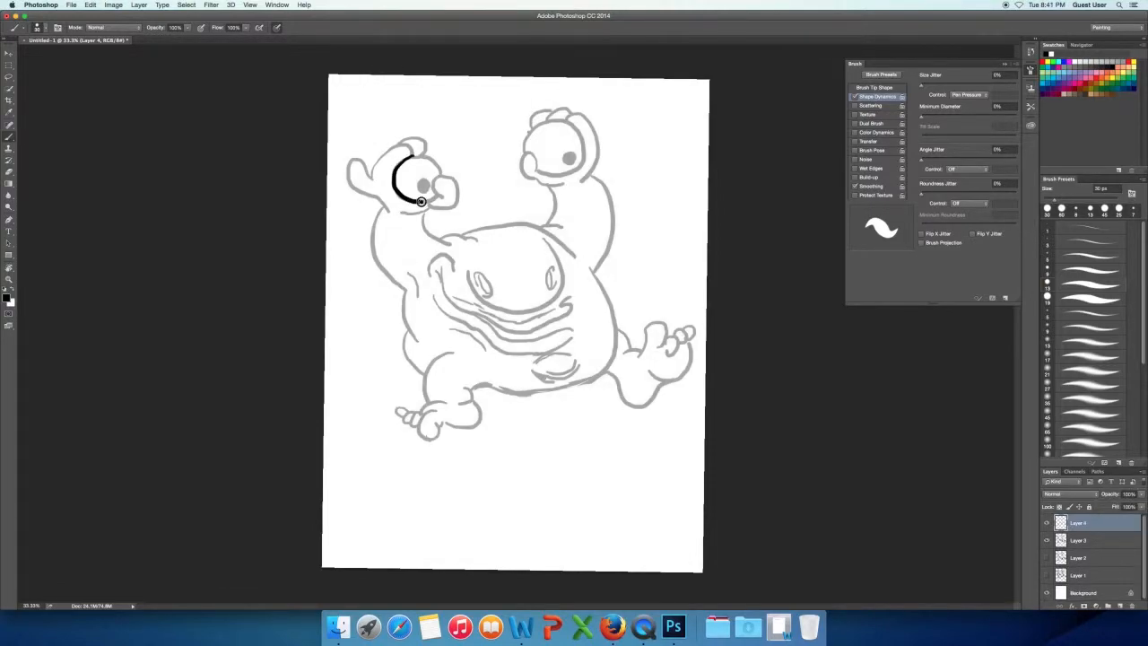
On a new layer, retrace the left hand and eyeball, left arm and top of the head, undoing strokes that miss.
{"action": "key", "text": "super+z"}
{"action": "mouse_move", "coordinate": [441, 175]}
{"action": "left_mouse_down"}
{"action": "mouse_move", "coordinate": [414, 202]}
{"action": "mouse_move", "coordinate": [402, 198]}
{"action": "mouse_move", "coordinate": [439, 196]}
{"action": "left_mouse_up"}
{"action": "key", "text": "super+z"}
{"action": "mouse_move", "coordinate": [437, 191]}
{"action": "left_mouse_down"}
{"action": "mouse_move", "coordinate": [449, 208]}
{"action": "mouse_move", "coordinate": [430, 207]}
{"action": "left_mouse_up"}
{"action": "mouse_move", "coordinate": [428, 209]}
{"action": "left_mouse_down"}
{"action": "mouse_move", "coordinate": [402, 214]}
{"action": "mouse_move", "coordinate": [375, 148]}
{"action": "mouse_move", "coordinate": [431, 160]}
{"action": "left_mouse_up"}
{"action": "left_click_drag", "start_coordinate": [378, 215], "coordinate": [408, 287]}
{"action": "mouse_move", "coordinate": [422, 224]}
{"action": "left_mouse_down"}
{"action": "mouse_move", "coordinate": [484, 235]}
{"action": "mouse_move", "coordinate": [511, 223]}
{"action": "mouse_move", "coordinate": [573, 254]}
{"action": "left_mouse_up"}
Retrace the right hand and its fingers around the eyeball, undoing strokes that miss.
{"action": "mouse_move", "coordinate": [554, 187]}
{"action": "left_mouse_down"}
{"action": "mouse_move", "coordinate": [548, 223]}
{"action": "mouse_move", "coordinate": [525, 155]}
{"action": "left_mouse_up"}
{"action": "left_click_drag", "start_coordinate": [538, 181], "coordinate": [563, 184]}
{"action": "left_click_drag", "start_coordinate": [527, 151], "coordinate": [536, 171]}
{"action": "left_click_drag", "start_coordinate": [568, 117], "coordinate": [583, 182]}
{"action": "key", "text": "super+z"}
{"action": "mouse_move", "coordinate": [567, 117]}
{"action": "left_mouse_down"}
{"action": "mouse_move", "coordinate": [595, 161]}
{"action": "mouse_move", "coordinate": [581, 183]}
{"action": "mouse_move", "coordinate": [572, 113]}
{"action": "left_mouse_up"}
{"action": "key", "text": "super+z"}
Retrace the right arm and the body outline down to the belly, undoing the stroke that misses.
{"action": "mouse_move", "coordinate": [589, 174]}
{"action": "left_mouse_down"}
{"action": "mouse_move", "coordinate": [610, 193]}
{"action": "mouse_move", "coordinate": [594, 270]}
{"action": "left_mouse_up"}
{"action": "mouse_move", "coordinate": [594, 270]}
{"action": "left_mouse_down"}
{"action": "mouse_move", "coordinate": [537, 390]}
{"action": "mouse_move", "coordinate": [472, 389]}
{"action": "left_mouse_up"}
{"action": "left_click_drag", "start_coordinate": [407, 288], "coordinate": [423, 373]}
{"action": "key", "text": "super+z"}
Retrace both legs with their feet and toes in final lines, undoing the stroke that misses.
{"action": "left_click_drag", "start_coordinate": [457, 353], "coordinate": [428, 402]}
{"action": "mouse_move", "coordinate": [423, 411]}
{"action": "left_mouse_down"}
{"action": "mouse_move", "coordinate": [446, 403]}
{"action": "mouse_move", "coordinate": [443, 424]}
{"action": "left_mouse_up"}
{"action": "mouse_move", "coordinate": [442, 412]}
{"action": "left_mouse_down"}
{"action": "mouse_move", "coordinate": [431, 438]}
{"action": "mouse_move", "coordinate": [407, 408]}
{"action": "left_mouse_up"}
{"action": "mouse_move", "coordinate": [617, 357]}
{"action": "left_mouse_down"}
{"action": "mouse_move", "coordinate": [648, 328]}
{"action": "mouse_move", "coordinate": [678, 325]}
{"action": "left_mouse_up"}
{"action": "mouse_move", "coordinate": [666, 340]}
{"action": "left_mouse_down"}
{"action": "mouse_move", "coordinate": [694, 333]}
{"action": "mouse_move", "coordinate": [648, 407]}
{"action": "left_mouse_up"}
{"action": "left_click_drag", "start_coordinate": [648, 407], "coordinate": [613, 376]}
{"action": "key", "text": "super+z"}
Retrace the belly's lower edge, rotating the canvas view to suit.
{"action": "key", "text": "r"}
{"action": "mouse_move", "coordinate": [573, 259]}
{"action": "left_mouse_down"}
{"action": "mouse_move", "coordinate": [457, 384]}
{"action": "mouse_move", "coordinate": [552, 350]}
{"action": "left_mouse_up"}
{"action": "key", "text": "super+z"}
{"action": "left_click_drag", "start_coordinate": [485, 403], "coordinate": [562, 374]}
Retrace the nose outline and its nostrils in final lines.
{"action": "key", "text": "r"}
{"action": "left_click_drag", "start_coordinate": [472, 336], "coordinate": [558, 305]}
{"action": "key", "text": "b"}
{"action": "left_click_drag", "start_coordinate": [473, 278], "coordinate": [485, 296]}
{"action": "mouse_move", "coordinate": [550, 264]}
{"action": "left_mouse_down"}
{"action": "mouse_move", "coordinate": [544, 287]}
{"action": "mouse_move", "coordinate": [485, 294]}
{"action": "left_mouse_up"}
Retrace the upper and lower lips of the wide mouth, undoing the poor strokes.
{"action": "mouse_move", "coordinate": [426, 285]}
{"action": "left_mouse_down"}
{"action": "mouse_move", "coordinate": [447, 275]}
{"action": "mouse_move", "coordinate": [438, 261]}
{"action": "mouse_move", "coordinate": [449, 275]}
{"action": "mouse_move", "coordinate": [574, 296]}
{"action": "left_mouse_up"}
{"action": "key", "text": "super+z"}
{"action": "key", "text": "super+z"}
{"action": "left_click_drag", "start_coordinate": [435, 272], "coordinate": [578, 298]}
{"action": "key", "text": "super+z"}
{"action": "mouse_move", "coordinate": [492, 326]}
{"action": "left_mouse_down"}
{"action": "mouse_move", "coordinate": [574, 328]}
{"action": "mouse_move", "coordinate": [435, 303]}
{"action": "left_mouse_up"}
{"action": "key", "text": "super+z"}
Redraw the round bump low on the belly, stepping back through the strokes that miss.
{"action": "key", "text": "super+z"}
{"action": "mouse_move", "coordinate": [432, 303]}
{"action": "left_mouse_down"}
{"action": "mouse_move", "coordinate": [523, 353]}
{"action": "mouse_move", "coordinate": [563, 344]}
{"action": "left_mouse_up"}
{"action": "key", "text": "super+z"}
{"action": "left_click_drag", "start_coordinate": [459, 301], "coordinate": [554, 310]}
{"action": "left_click_drag", "start_coordinate": [537, 370], "coordinate": [576, 355]}
{"action": "key", "text": "alt+super+z"}
{"action": "key", "text": "alt+super+z"}
{"action": "key", "text": "alt+super+z"}
{"action": "key", "text": "alt+super+z"}
{"action": "left_click_drag", "start_coordinate": [546, 361], "coordinate": [583, 356]}
{"action": "key", "text": "super+z"}
Ink a bushy tuft of spiky black hair at each armpit.
{"action": "left_click_drag", "start_coordinate": [590, 265], "coordinate": [610, 247]}
{"action": "mouse_move", "coordinate": [590, 267]}
{"action": "left_mouse_down"}
{"action": "mouse_move", "coordinate": [617, 243]}
{"action": "mouse_move", "coordinate": [630, 252]}
{"action": "left_mouse_up"}
{"action": "left_click_drag", "start_coordinate": [592, 267], "coordinate": [612, 287]}
{"action": "mouse_move", "coordinate": [592, 268]}
{"action": "left_mouse_down"}
{"action": "mouse_move", "coordinate": [632, 262]}
{"action": "mouse_move", "coordinate": [611, 242]}
{"action": "left_mouse_up"}
{"action": "left_click_drag", "start_coordinate": [594, 269], "coordinate": [610, 288]}
{"action": "left_click_drag", "start_coordinate": [412, 288], "coordinate": [360, 288]}
{"action": "left_click_drag", "start_coordinate": [411, 294], "coordinate": [370, 311]}
{"action": "mouse_move", "coordinate": [411, 298]}
{"action": "left_mouse_down"}
{"action": "mouse_move", "coordinate": [384, 323]}
{"action": "mouse_move", "coordinate": [361, 298]}
{"action": "left_mouse_up"}
{"action": "left_click_drag", "start_coordinate": [410, 309], "coordinate": [406, 326]}
Fill in the pupils of both eyeballs and hide Layer 3.
{"action": "left_click_drag", "start_coordinate": [411, 191], "coordinate": [416, 196]}
{"action": "left_click_drag", "start_coordinate": [563, 151], "coordinate": [557, 155]}
{"action": "left_click", "coordinate": [1047, 540]}
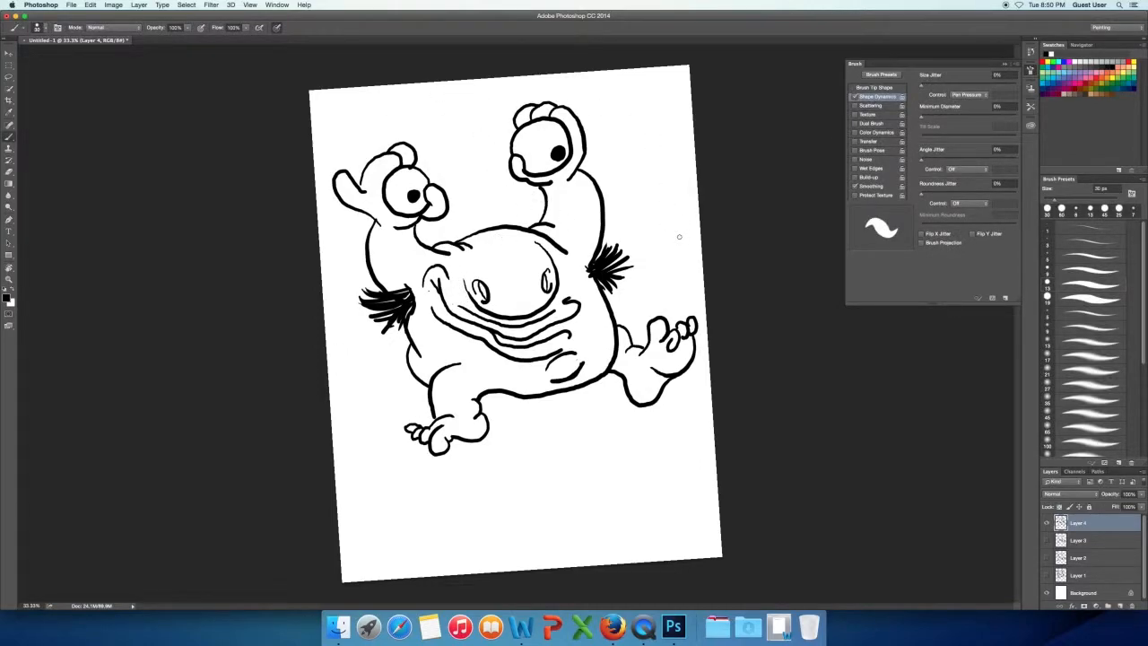
Reduce the brush to 9 px and add short stray hairs along the top of the head.
{"action": "key", "text": "bracketleft"}
{"action": "key", "text": "bracketleft"}
{"action": "key", "text": "bracketleft"}
{"action": "key", "text": "bracketleft"}
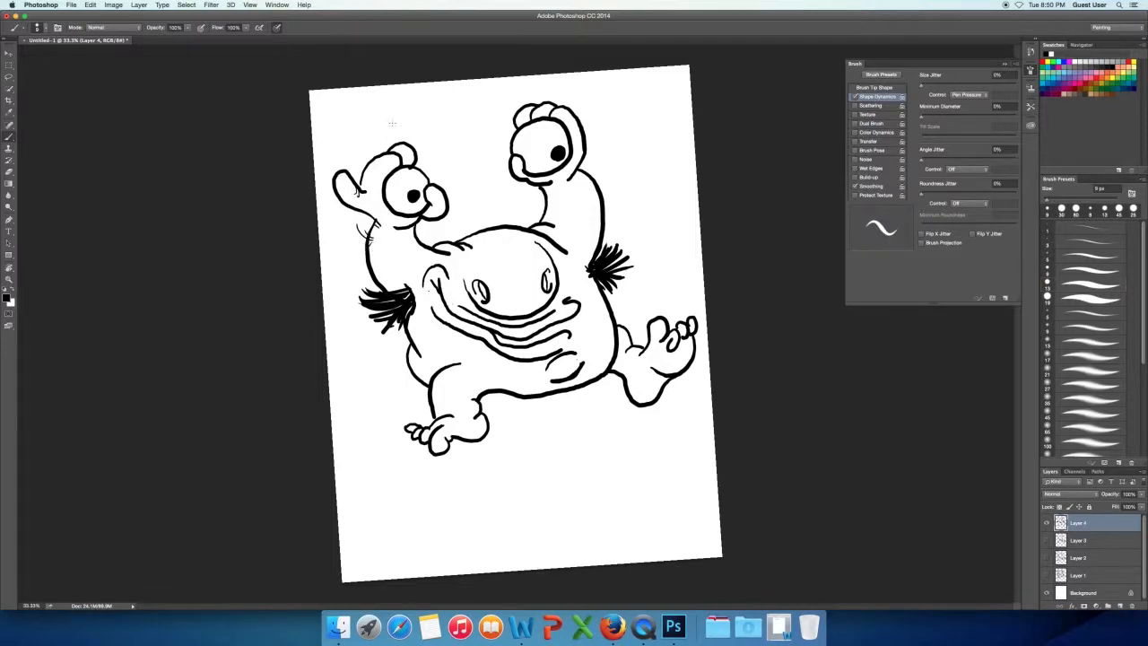
{"action": "left_click_drag", "start_coordinate": [469, 235], "coordinate": [464, 223]}
{"action": "left_click_drag", "start_coordinate": [474, 233], "coordinate": [478, 221]}
{"action": "left_click_drag", "start_coordinate": [510, 226], "coordinate": [504, 219]}
{"action": "left_click_drag", "start_coordinate": [522, 227], "coordinate": [525, 219]}
Add thin details: a brow wrinkle, right-hand fingernails, right-arm creases and hairs, and a line under the nose.
{"action": "left_click_drag", "start_coordinate": [479, 255], "coordinate": [498, 259]}
{"action": "left_click_drag", "start_coordinate": [513, 158], "coordinate": [515, 170]}
{"action": "left_click_drag", "start_coordinate": [520, 114], "coordinate": [577, 120]}
{"action": "left_click_drag", "start_coordinate": [580, 135], "coordinate": [588, 128]}
{"action": "left_click_drag", "start_coordinate": [557, 209], "coordinate": [582, 211]}
{"action": "mouse_move", "coordinate": [564, 213]}
{"action": "left_mouse_down"}
{"action": "mouse_move", "coordinate": [588, 207]}
{"action": "mouse_move", "coordinate": [585, 243]}
{"action": "left_mouse_up"}
{"action": "left_click_drag", "start_coordinate": [567, 184], "coordinate": [579, 174]}
{"action": "left_click_drag", "start_coordinate": [513, 321], "coordinate": [533, 323]}
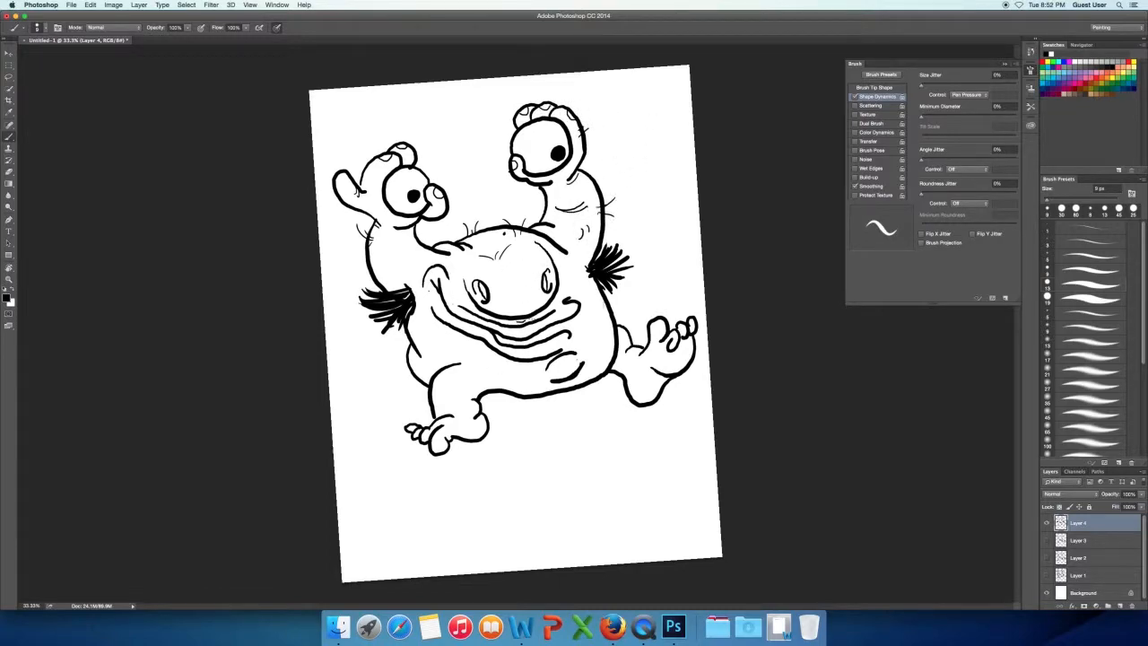
Add thin wrinkles, creases and small hairs to the body, left arm, legs and right foot.
{"action": "left_click_drag", "start_coordinate": [570, 279], "coordinate": [578, 286]}
{"action": "mouse_move", "coordinate": [417, 327]}
{"action": "left_mouse_down"}
{"action": "mouse_move", "coordinate": [439, 319]}
{"action": "mouse_move", "coordinate": [496, 365]}
{"action": "mouse_move", "coordinate": [445, 361]}
{"action": "left_mouse_up"}
{"action": "left_click_drag", "start_coordinate": [644, 380], "coordinate": [648, 395]}
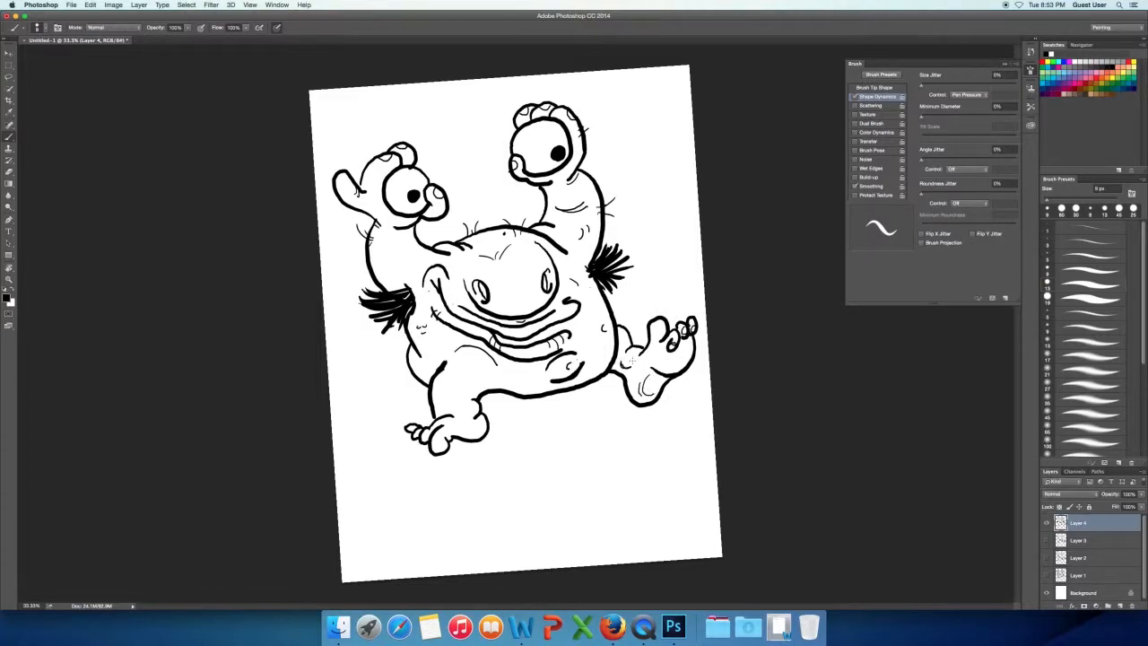
{"action": "left_click_drag", "start_coordinate": [419, 388], "coordinate": [424, 362]}
{"action": "left_click_drag", "start_coordinate": [375, 250], "coordinate": [398, 269]}
{"action": "left_click_drag", "start_coordinate": [439, 398], "coordinate": [459, 391]}
{"action": "left_click_drag", "start_coordinate": [565, 352], "coordinate": [577, 346]}
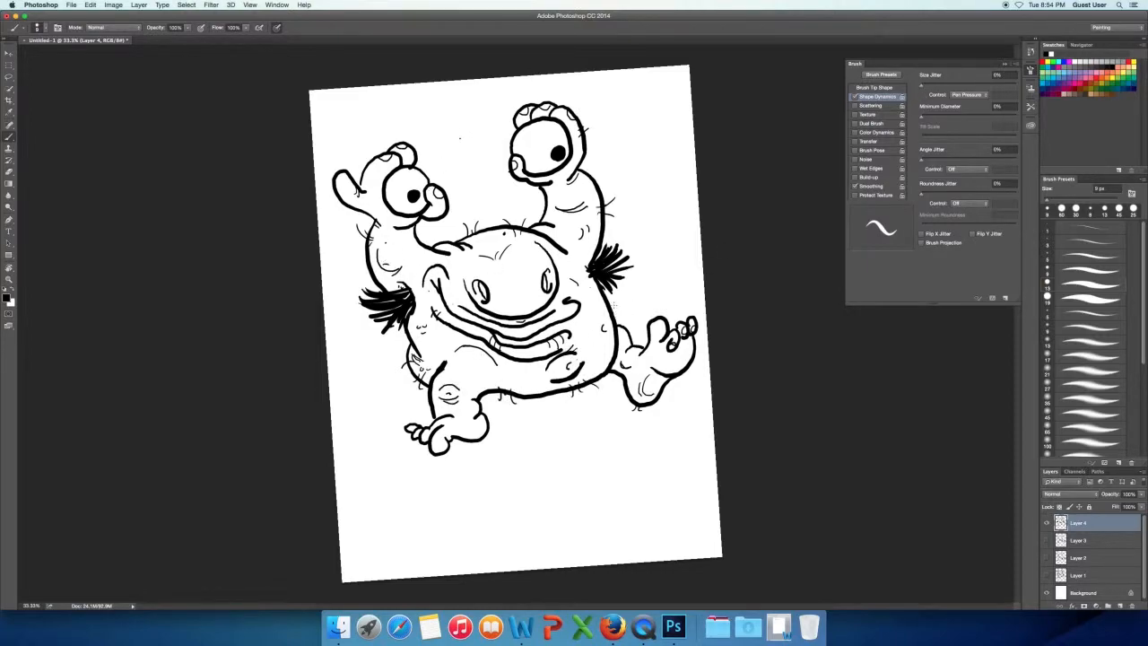
Enlarge the brush to 20 px and draw teeth along the inside of the mouth.
{"action": "key", "text": "bracketright"}
{"action": "key", "text": "bracketright"}
{"action": "mouse_move", "coordinate": [440, 300]}
{"action": "left_mouse_down"}
{"action": "mouse_move", "coordinate": [451, 316]}
{"action": "mouse_move", "coordinate": [446, 303]}
{"action": "left_mouse_up"}
{"action": "mouse_move", "coordinate": [502, 337]}
{"action": "left_mouse_down"}
{"action": "mouse_move", "coordinate": [509, 348]}
{"action": "mouse_move", "coordinate": [521, 336]}
{"action": "left_mouse_up"}
{"action": "left_click_drag", "start_coordinate": [539, 336], "coordinate": [560, 328]}
Add new layers for the colouring and delete the surplus Layer 6.
{"action": "left_click", "coordinate": [1121, 605]}
{"action": "left_click", "coordinate": [1120, 606]}
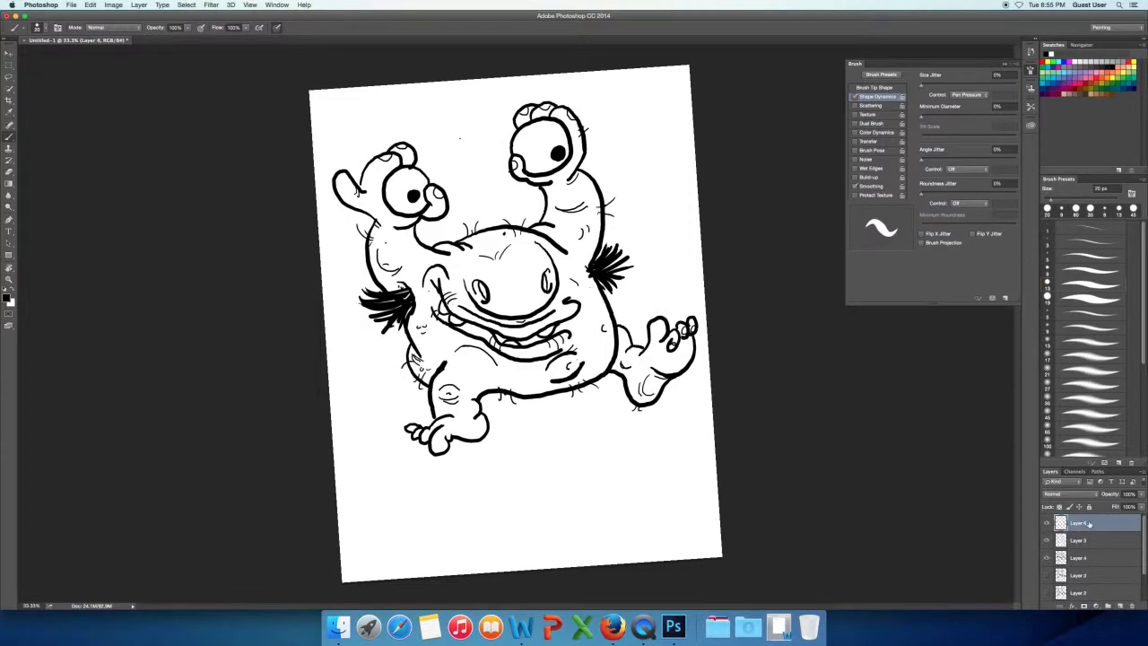
{"action": "left_click", "coordinate": [1091, 539]}
{"action": "left_click", "coordinate": [1067, 527]}
{"action": "left_click", "coordinate": [1046, 525]}
{"action": "left_click", "coordinate": [1132, 605]}
{"action": "left_click", "coordinate": [641, 200]}
Enlarge the brush, lock the Layer 4 line art and make Layer 5 beneath it active.
{"action": "key", "text": "bracketright"}
{"action": "key", "text": "bracketright"}
{"action": "key", "text": "bracketright"}
{"action": "key", "text": "bracketright"}
{"action": "key", "text": "bracketright"}
{"action": "left_click", "coordinate": [1089, 507]}
{"action": "left_click", "coordinate": [1078, 540]}
Paint the monster's skin beige on Layer 5 and erase the colour that spills outside the outlines.
{"action": "mouse_move", "coordinate": [434, 273]}
{"action": "left_mouse_down"}
{"action": "mouse_move", "coordinate": [520, 235]}
{"action": "mouse_move", "coordinate": [551, 188]}
{"action": "left_mouse_up"}
{"action": "left_click_drag", "start_coordinate": [536, 179], "coordinate": [516, 164]}
{"action": "mouse_move", "coordinate": [392, 162]}
{"action": "left_mouse_down"}
{"action": "mouse_move", "coordinate": [360, 192]}
{"action": "mouse_move", "coordinate": [439, 206]}
{"action": "mouse_move", "coordinate": [373, 235]}
{"action": "mouse_move", "coordinate": [485, 331]}
{"action": "mouse_move", "coordinate": [537, 320]}
{"action": "mouse_move", "coordinate": [418, 368]}
{"action": "mouse_move", "coordinate": [466, 422]}
{"action": "mouse_move", "coordinate": [574, 376]}
{"action": "mouse_move", "coordinate": [552, 121]}
{"action": "left_mouse_up"}
{"action": "left_click_drag", "start_coordinate": [574, 175], "coordinate": [677, 377]}
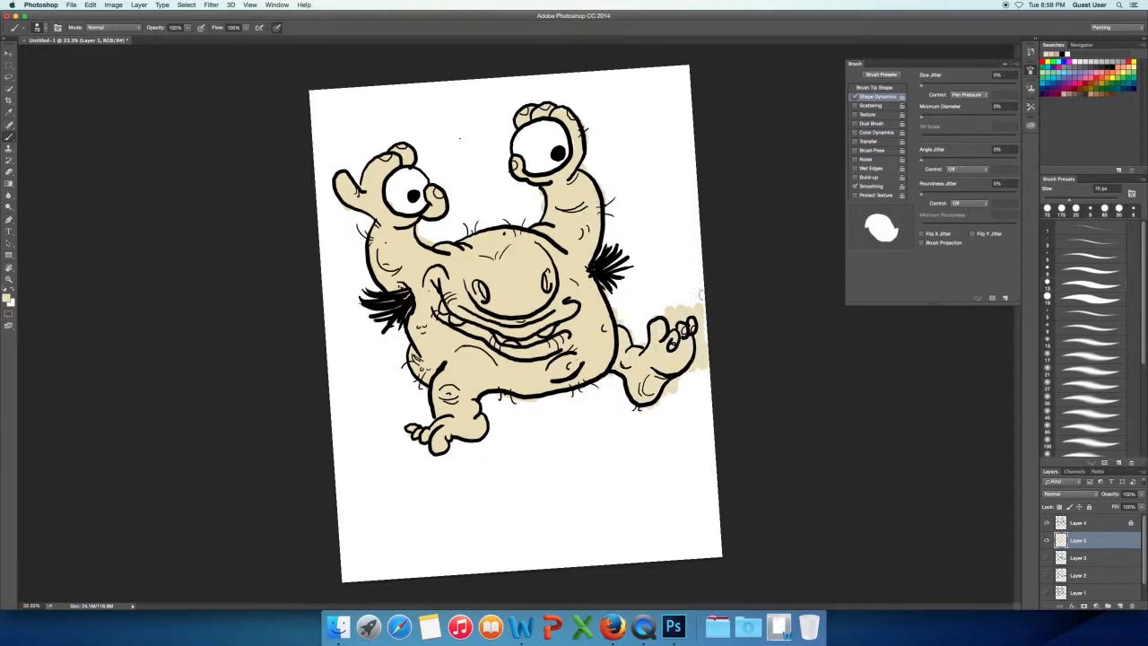
{"action": "key", "text": "e"}
{"action": "mouse_move", "coordinate": [611, 302]}
{"action": "left_mouse_down"}
{"action": "mouse_move", "coordinate": [692, 325]}
{"action": "mouse_move", "coordinate": [700, 424]}
{"action": "mouse_move", "coordinate": [621, 383]}
{"action": "left_mouse_up"}
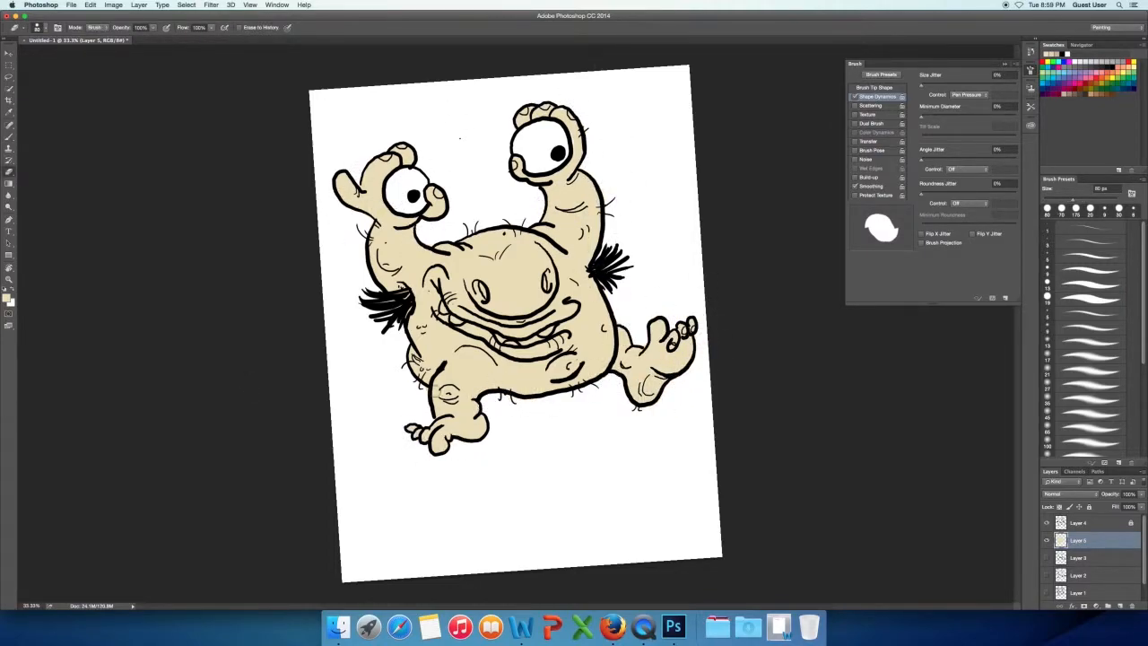
Paint the mouth blue and fill the teeth with white.
{"action": "key", "text": "b"}
{"action": "mouse_move", "coordinate": [576, 306]}
{"action": "left_mouse_down"}
{"action": "mouse_move", "coordinate": [556, 315]}
{"action": "mouse_move", "coordinate": [449, 305]}
{"action": "mouse_move", "coordinate": [429, 273]}
{"action": "mouse_move", "coordinate": [462, 327]}
{"action": "mouse_move", "coordinate": [540, 347]}
{"action": "mouse_move", "coordinate": [571, 337]}
{"action": "mouse_move", "coordinate": [504, 339]}
{"action": "mouse_move", "coordinate": [541, 333]}
{"action": "left_mouse_up"}
{"action": "double_click", "coordinate": [1064, 75]}
{"action": "left_click", "coordinate": [674, 294]}
{"action": "key", "text": "d"}
{"action": "key", "text": "x"}
{"action": "left_click_drag", "start_coordinate": [450, 314], "coordinate": [458, 320]}
{"action": "left_click_drag", "start_coordinate": [544, 335], "coordinate": [551, 332]}
Choose a new foreground colour with the colour picker.
{"action": "left_click", "coordinate": [6, 298]}
{"action": "left_click", "coordinate": [468, 261]}
{"action": "left_click", "coordinate": [679, 223]}
{"action": "key", "text": "super+t"}
{"action": "left_click_drag", "start_coordinate": [505, 104], "coordinate": [505, 89]}
{"action": "key", "text": "Escape"}
Unlock Layer 4 and shift the line art and colour layers slightly downward with Free Transform.
{"action": "left_click", "coordinate": [1132, 525], "text": "shift"}
{"action": "key", "text": "super+t"}
{"action": "left_click_drag", "start_coordinate": [529, 452], "coordinate": [533, 464]}
{"action": "key", "text": "Return"}
{"action": "key", "text": "r"}
{"action": "key", "text": "Escape"}
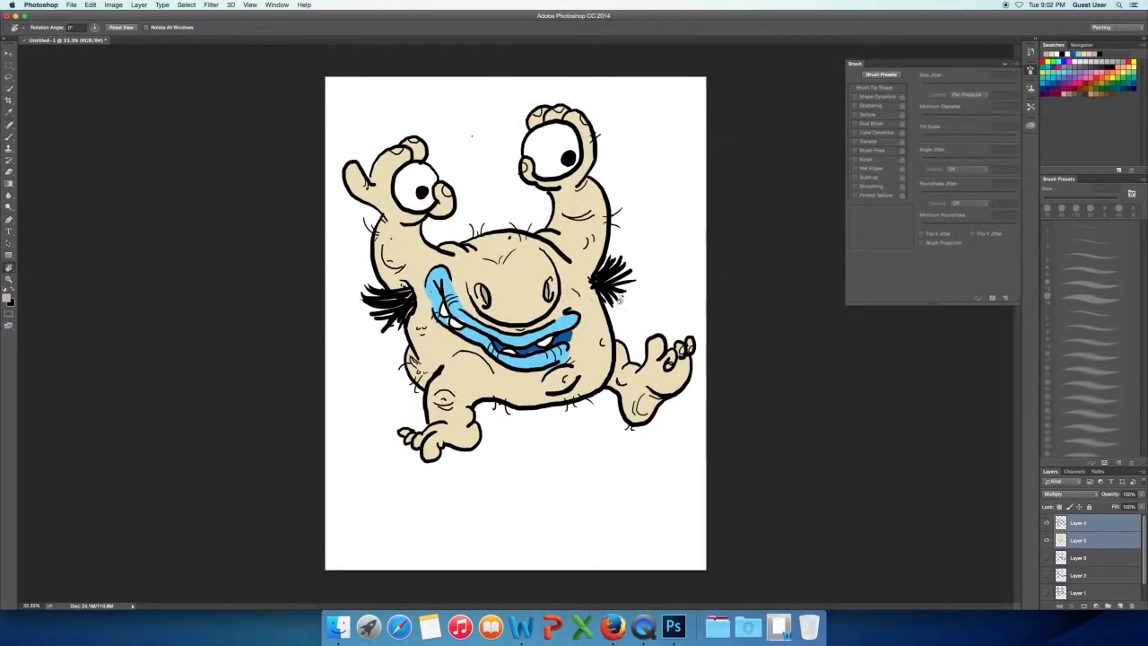
Select the left hand and its eyeball with a rectangular marquee.
{"action": "key", "text": "m"}
{"action": "left_click_drag", "start_coordinate": [341, 122], "coordinate": [461, 225]}
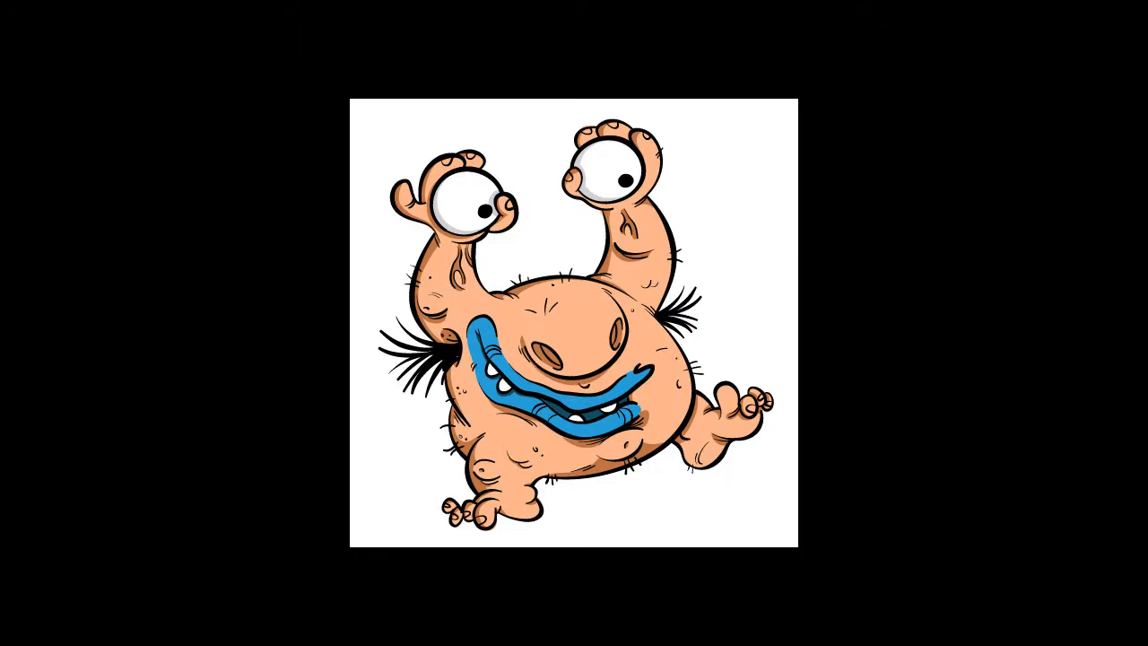